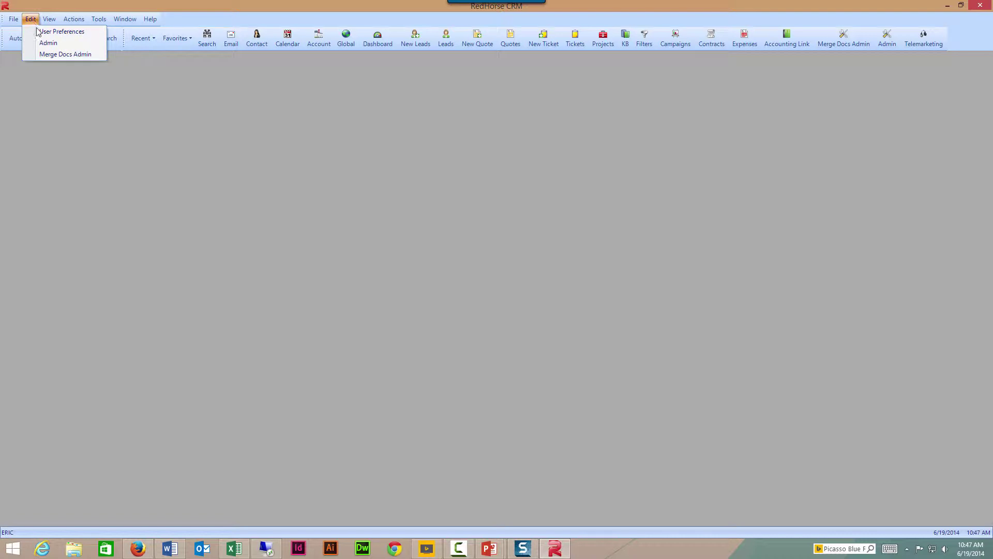
# Add a new external data connection in the CRM administration and name it Sales.
pyautogui.click(45, 43)
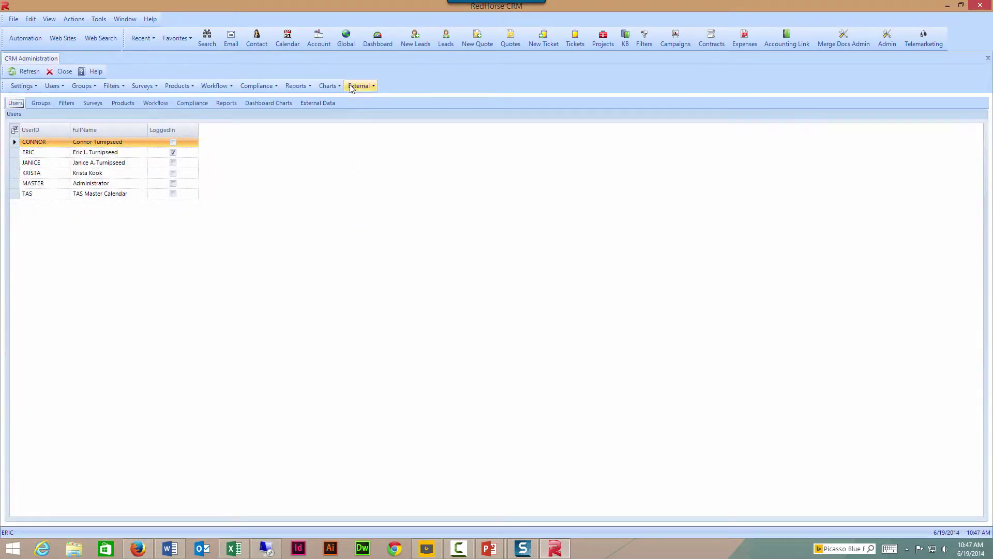
pyautogui.click(352, 86)
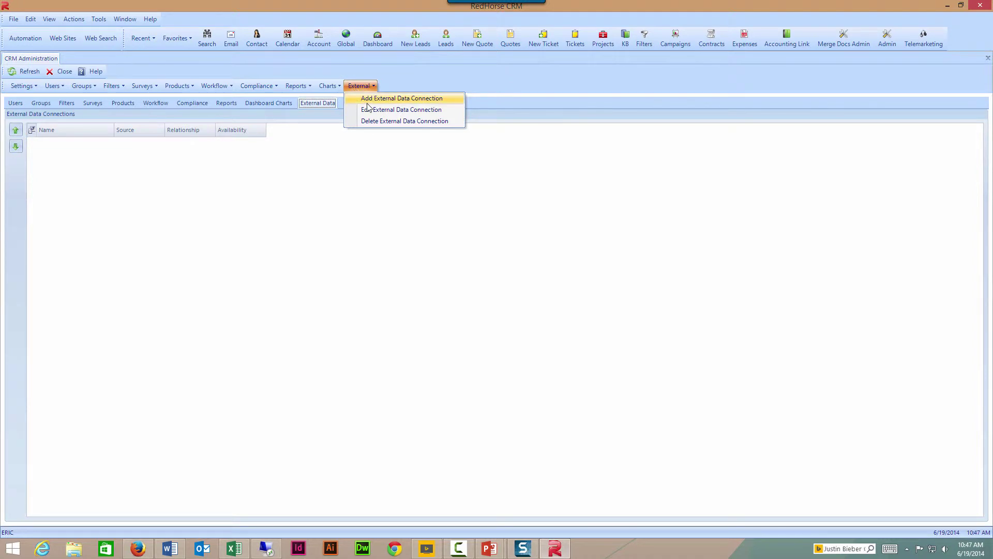
pyautogui.click(366, 101)
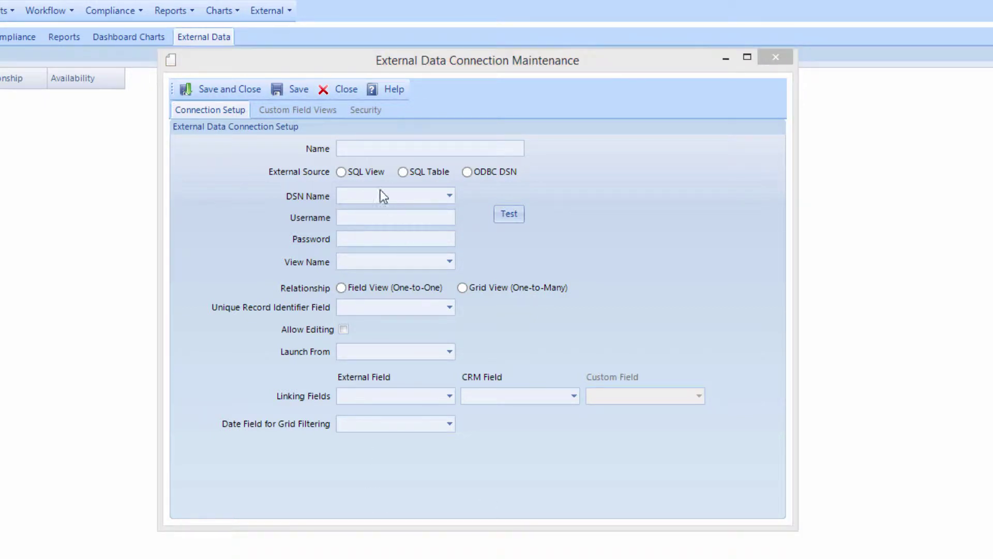
pyautogui.click(363, 148)
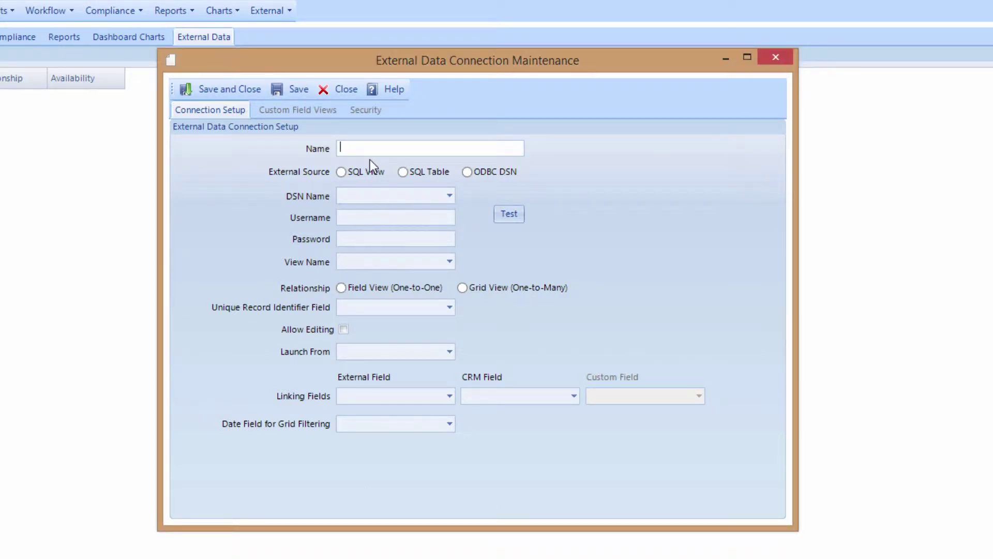
pyautogui.write('Sales')
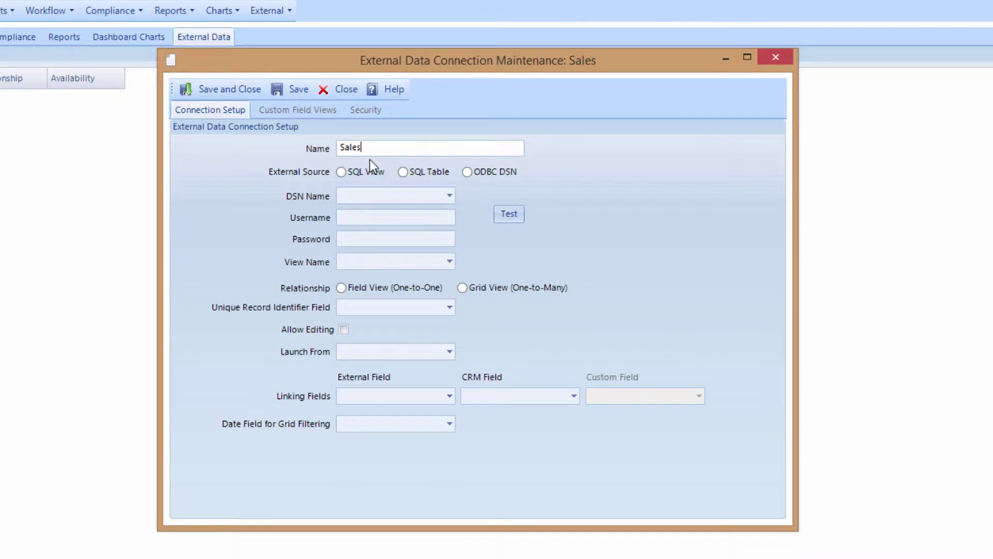
pyautogui.press('Tab')
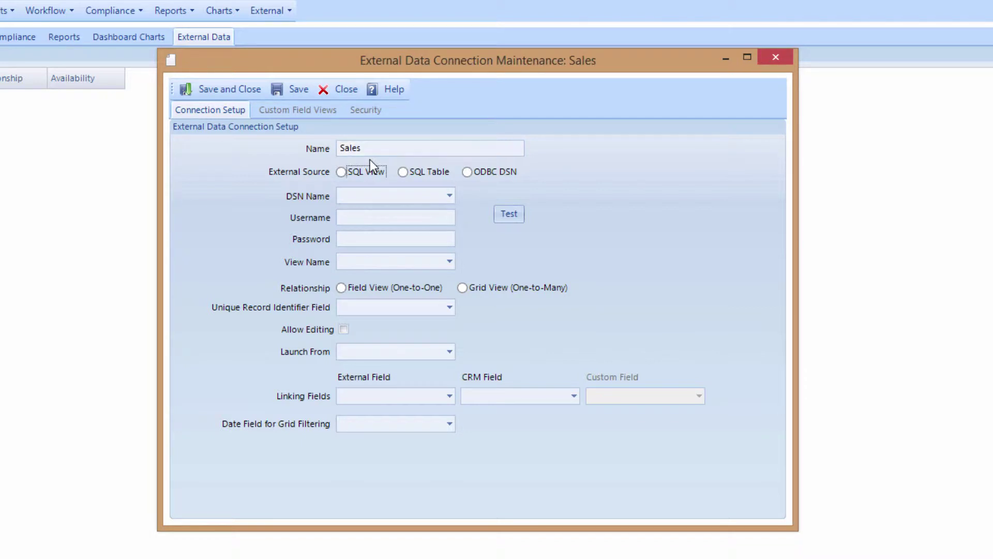
# Set the connection's external source to SQL Table, using server TASSERVER\CRM, database RedHorseCLEAN and table Sheet1$.
pyautogui.click(403, 172)
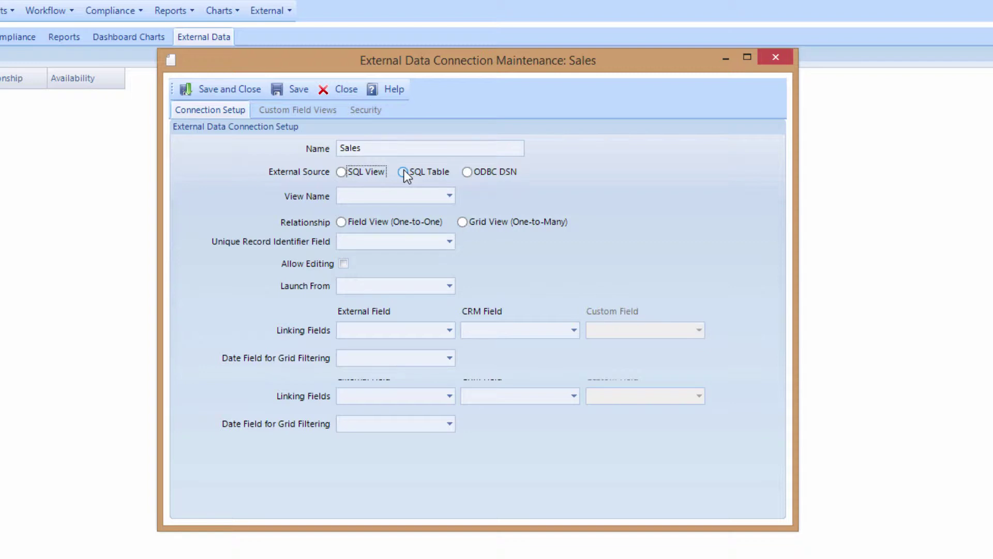
pyautogui.click(404, 172)
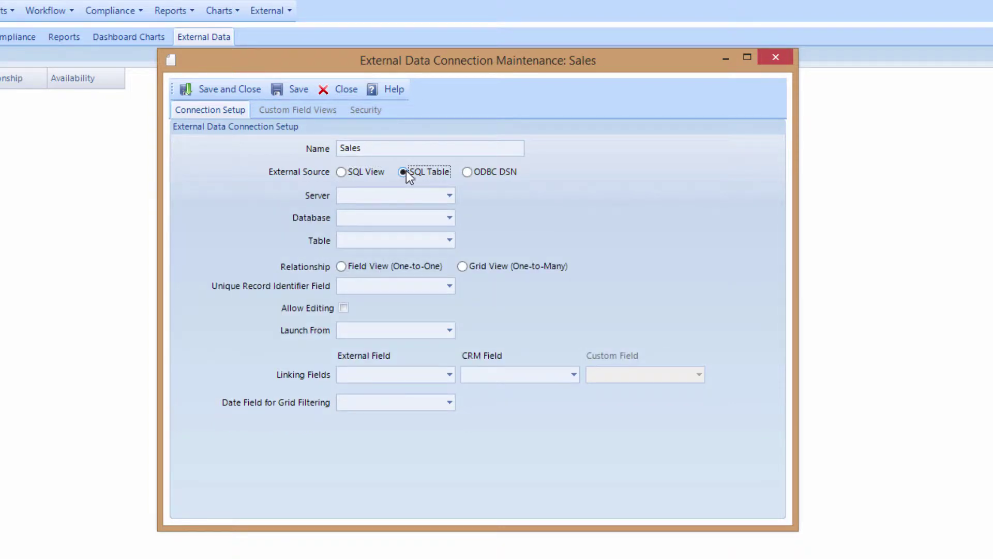
pyautogui.click(449, 196)
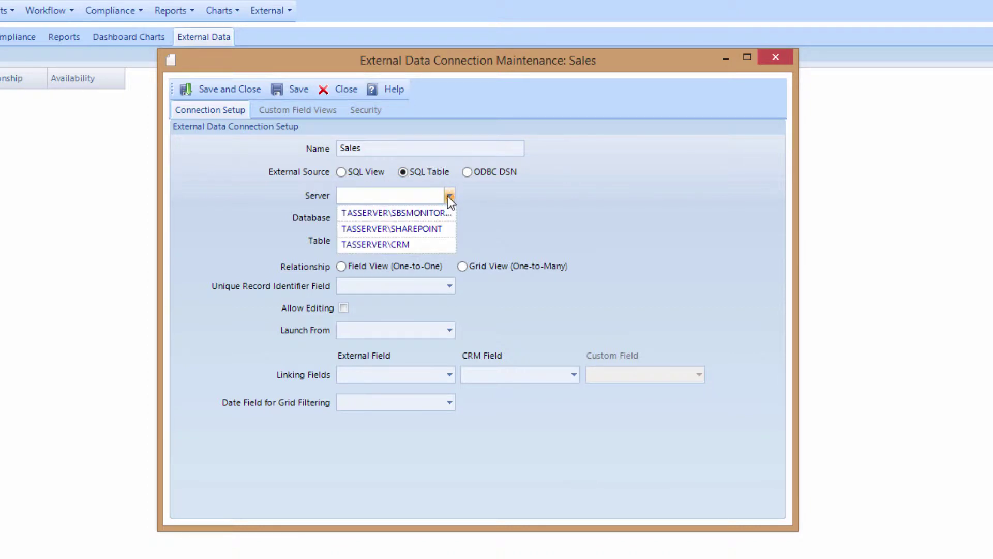
pyautogui.click(422, 244)
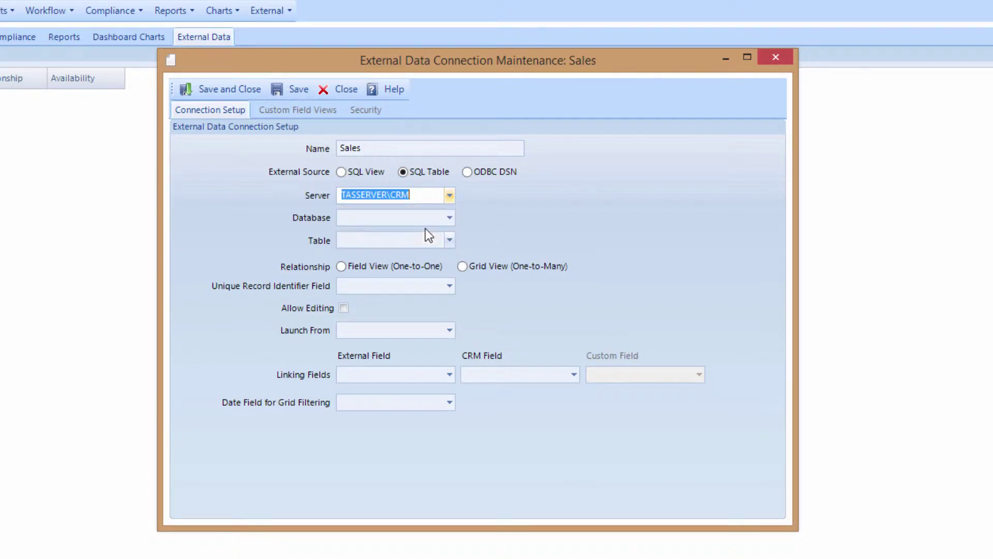
pyautogui.click(433, 220)
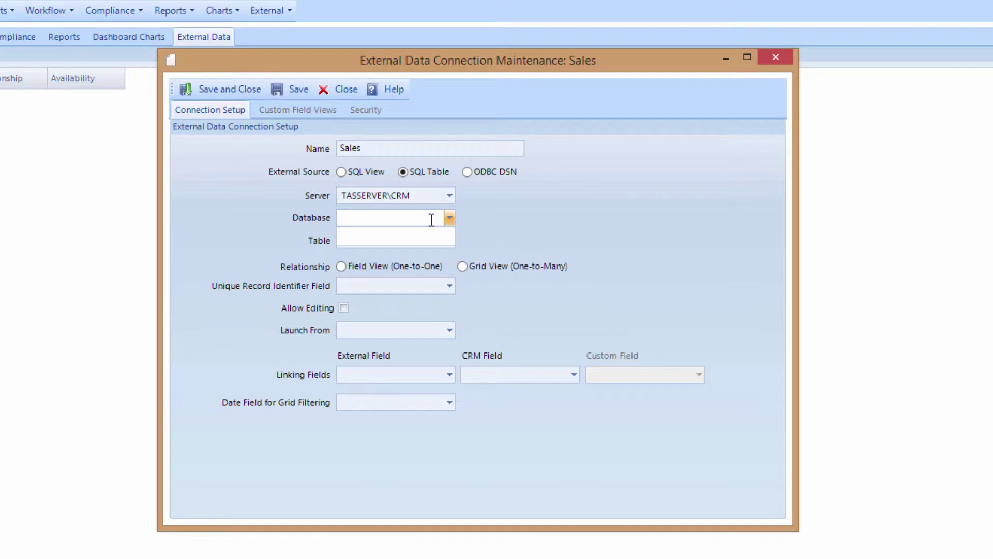
pyautogui.write('RedHorseCLEAN')
pyautogui.press('Return')
pyautogui.press('Tab')
pyautogui.write('Sh')
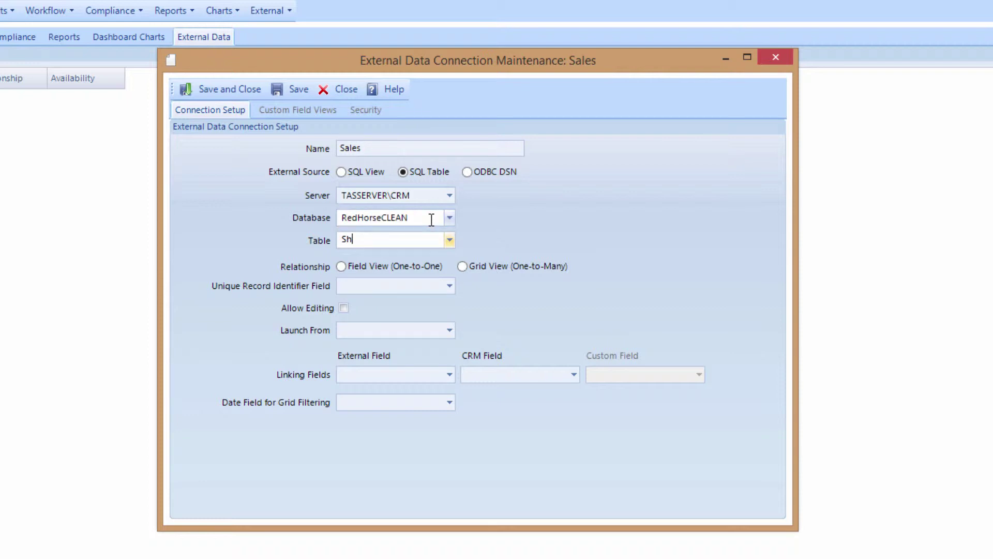
pyautogui.write('eet1$')
pyautogui.press('Tab')
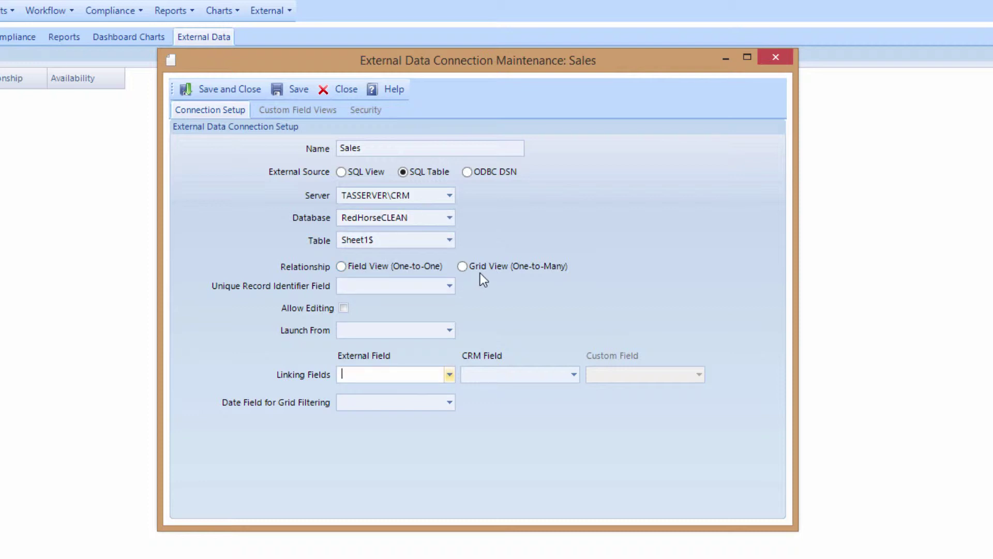
# Set a Field View (One-to-One) relationship with Recid as unique record identifier, allow editing, and launch it from the Contact Tab.
pyautogui.click(345, 268)
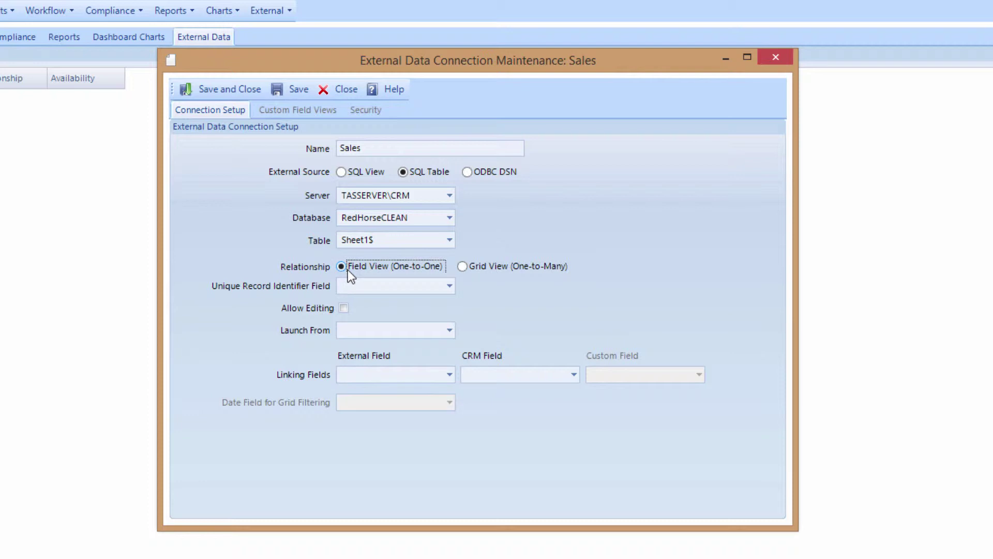
pyautogui.click(450, 286)
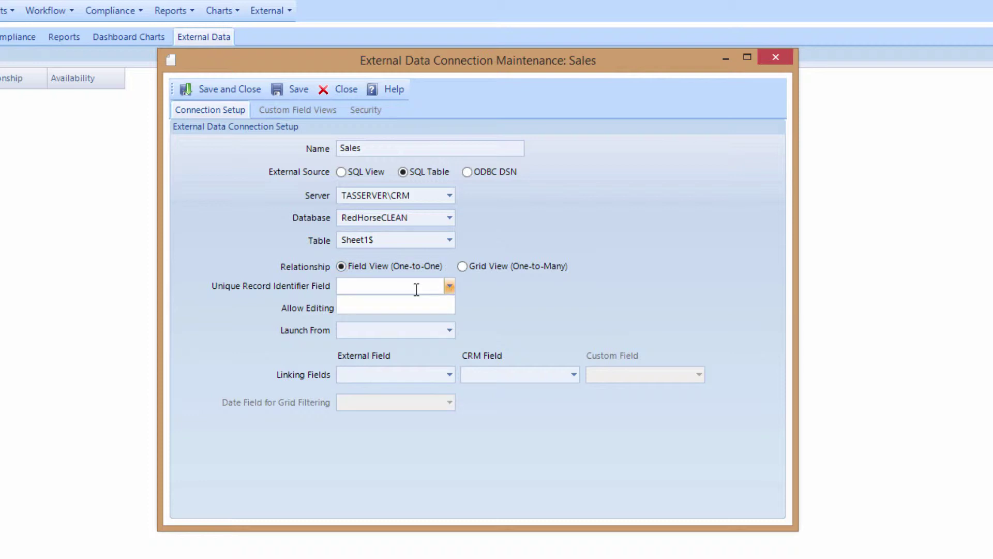
pyautogui.write('Recid')
pyautogui.press('Tab')
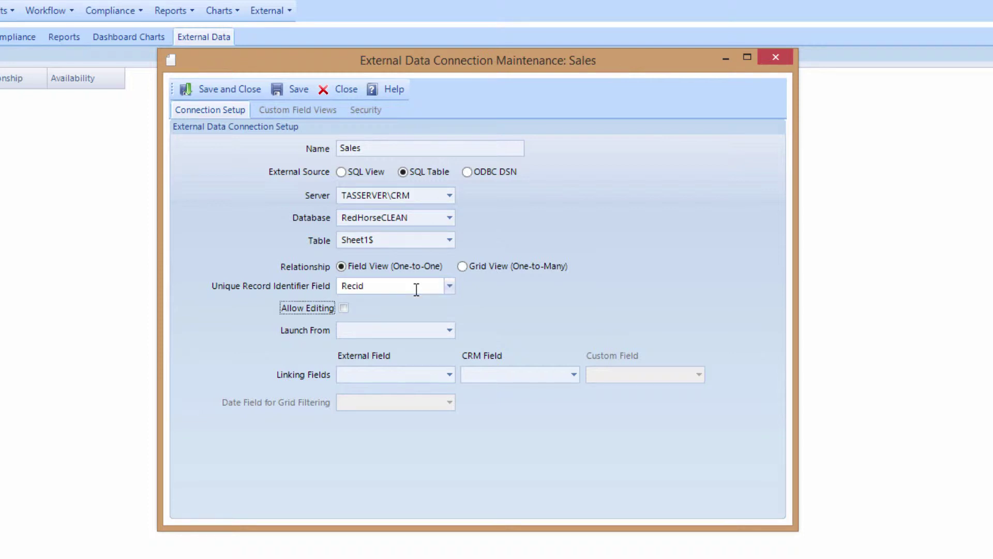
pyautogui.click(343, 309)
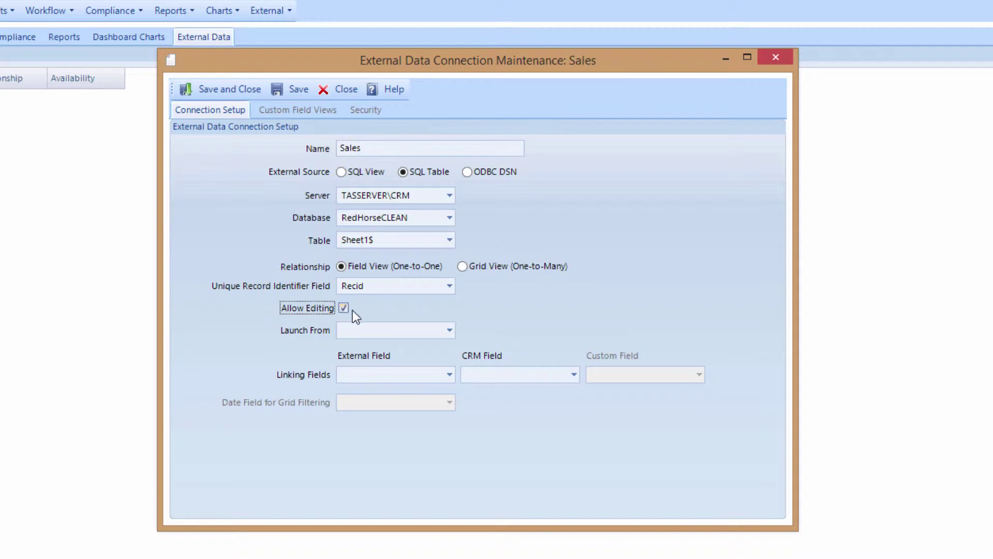
pyautogui.click(449, 331)
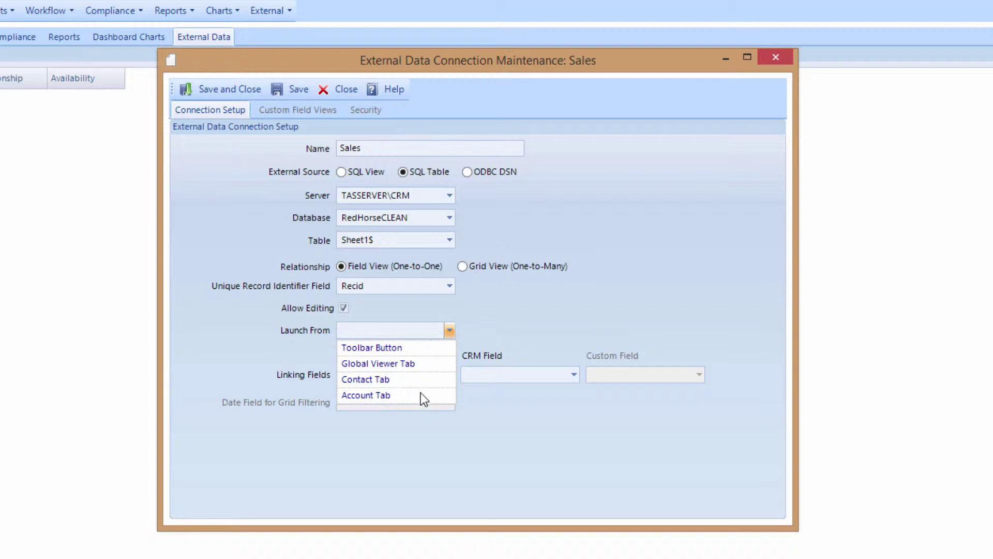
pyautogui.click(406, 381)
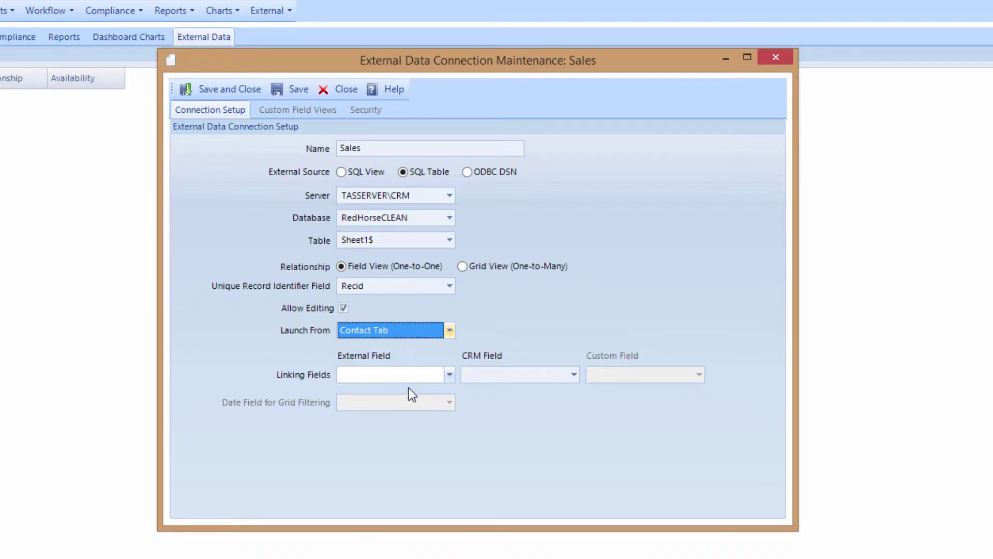
# Link the external field Recid to the CRM field Recid and save the connection.
pyautogui.click(411, 381)
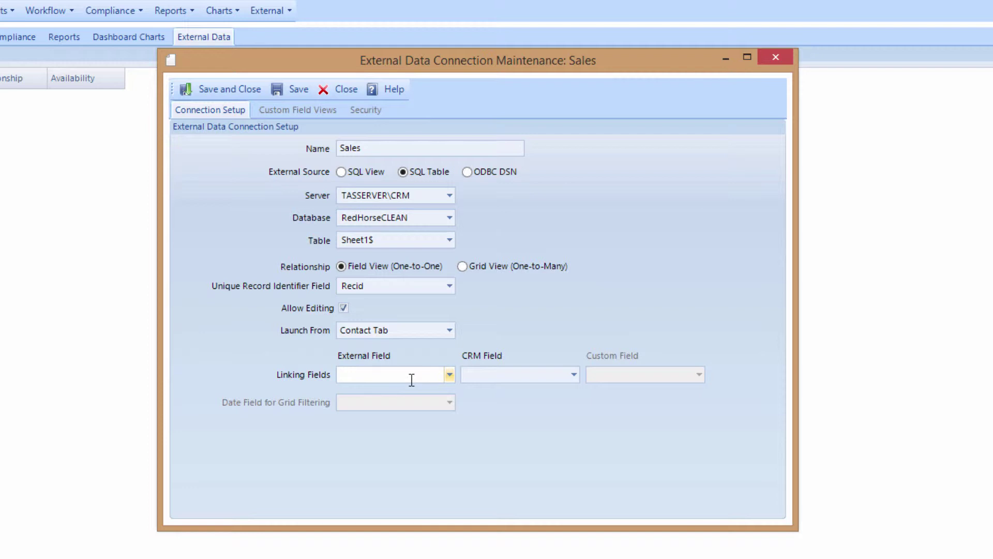
pyautogui.write('Recid')
pyautogui.press('Tab')
pyautogui.click(553, 371)
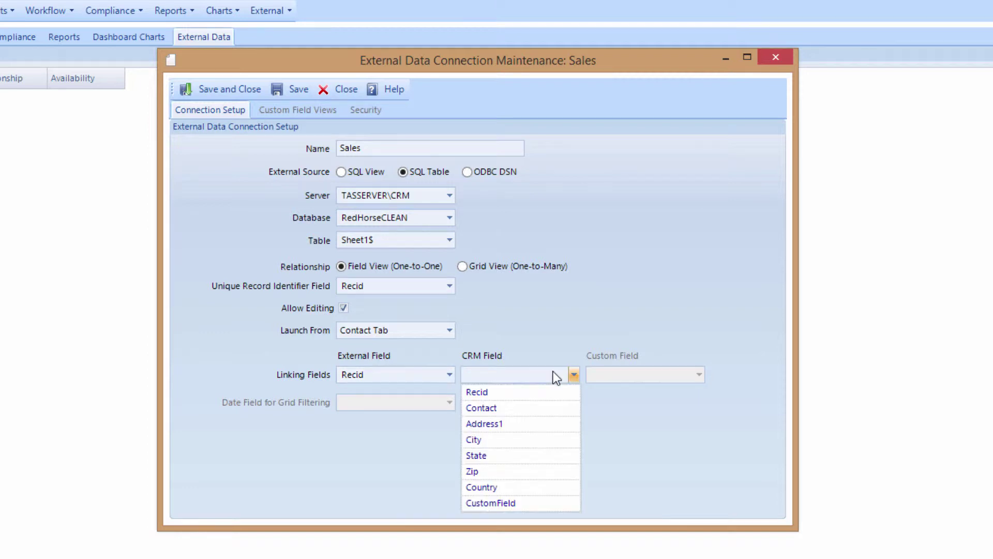
pyautogui.click(517, 392)
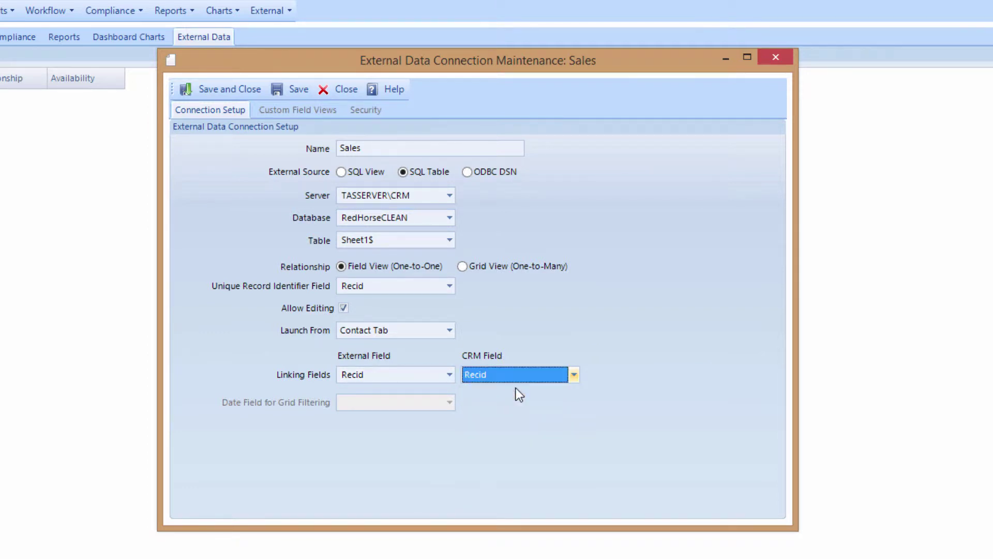
pyautogui.click(282, 90)
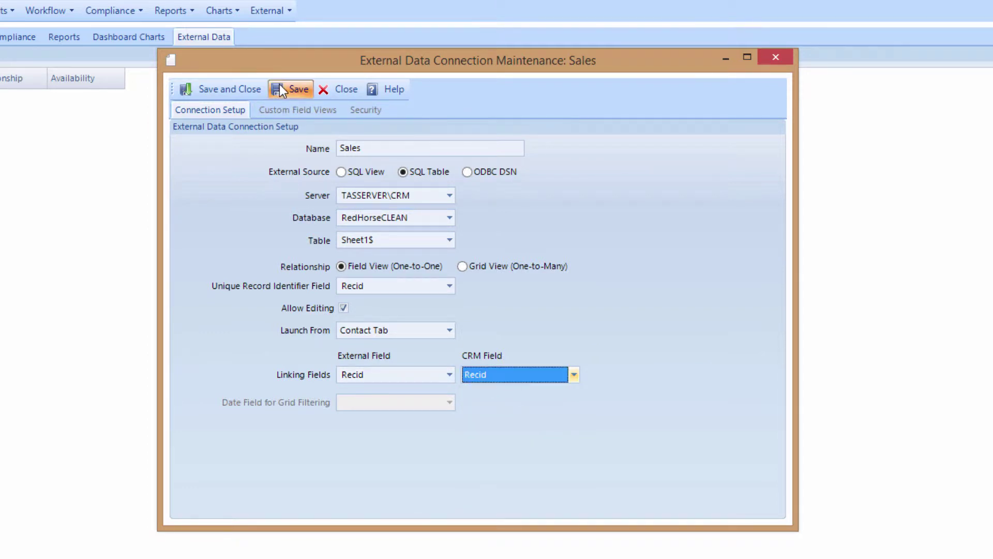
# Add a custom field view to the connection, open its design, and enlarge the screen area to about 571 by 196.
pyautogui.click(286, 113)
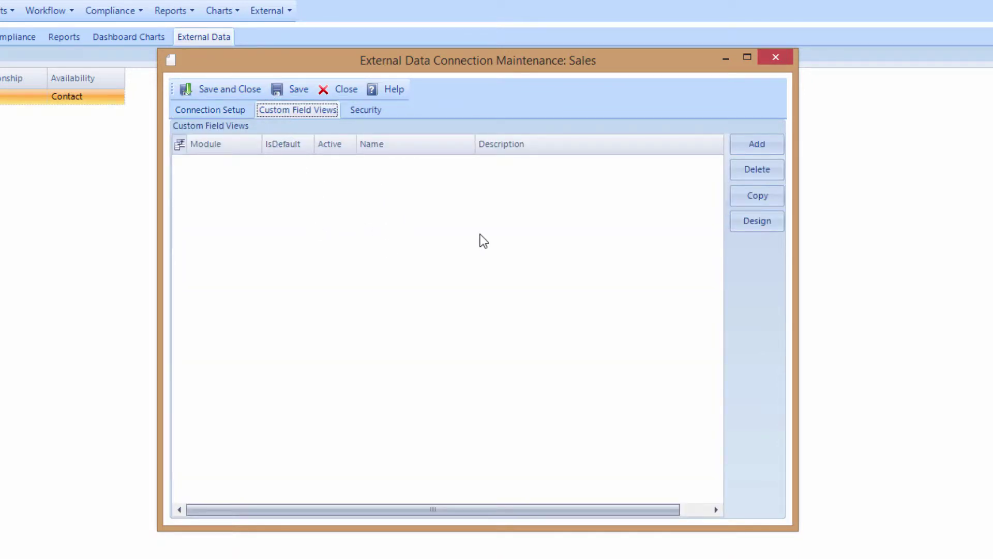
pyautogui.click(759, 147)
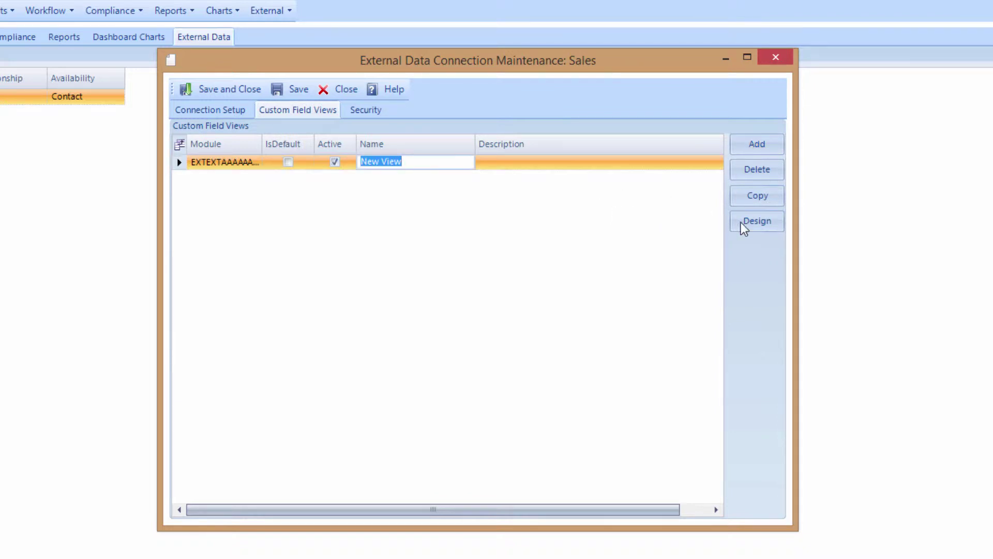
pyautogui.click(756, 221)
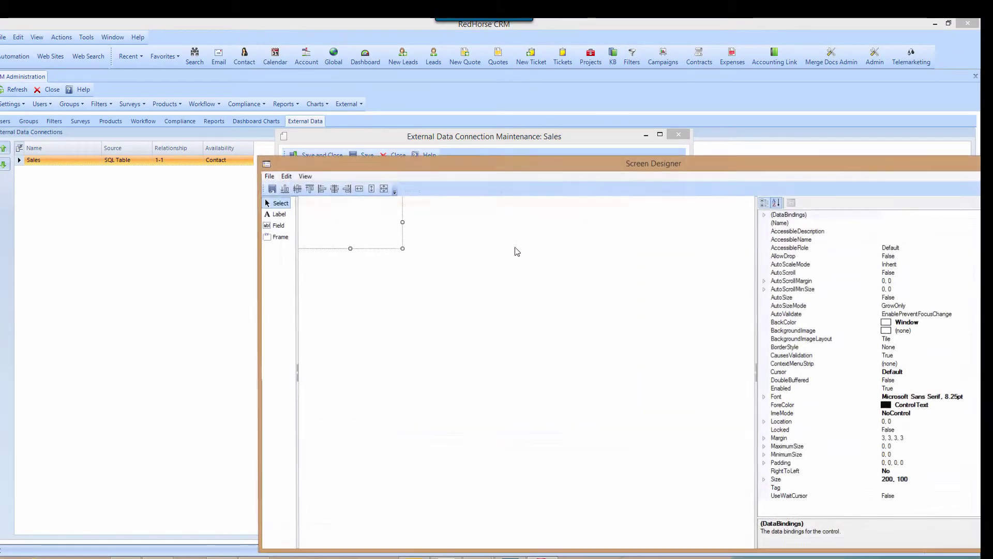
pyautogui.moveTo(403, 248); pyautogui.dragTo(594, 298)
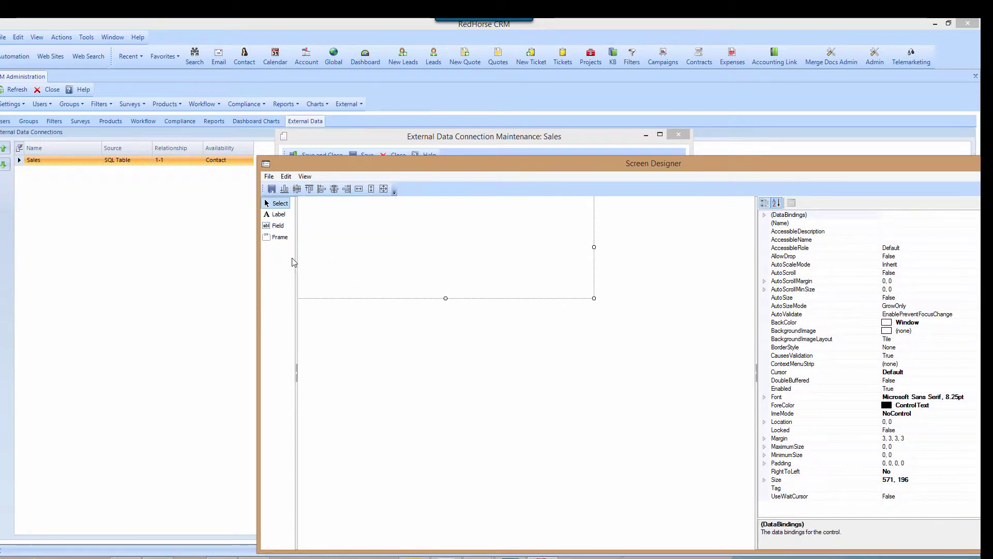
# Place a field at about 245, 56 on the view and bind it to the Sales (money 8) database field.
pyautogui.click(277, 225)
pyautogui.click(424, 224)
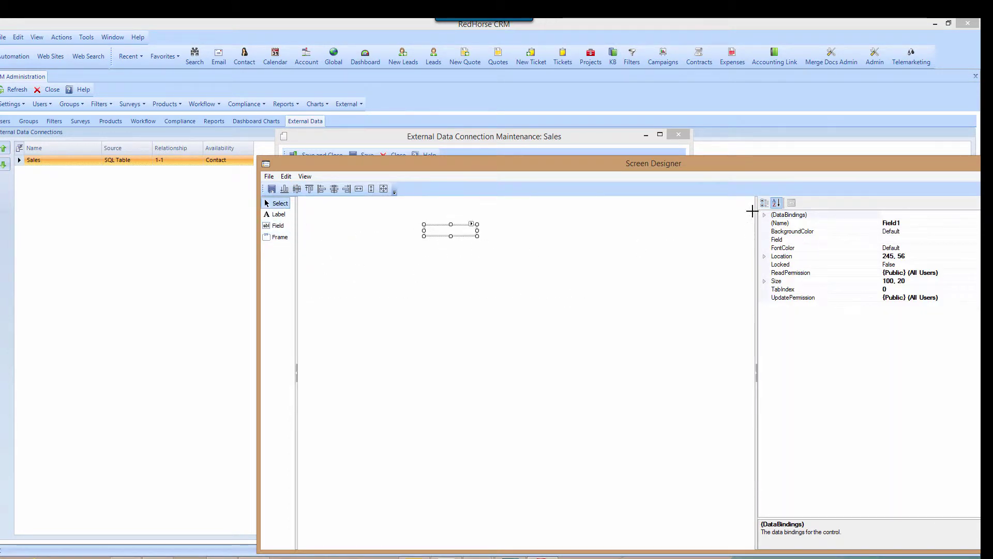
pyautogui.moveTo(741, 166); pyautogui.dragTo(600, 129)
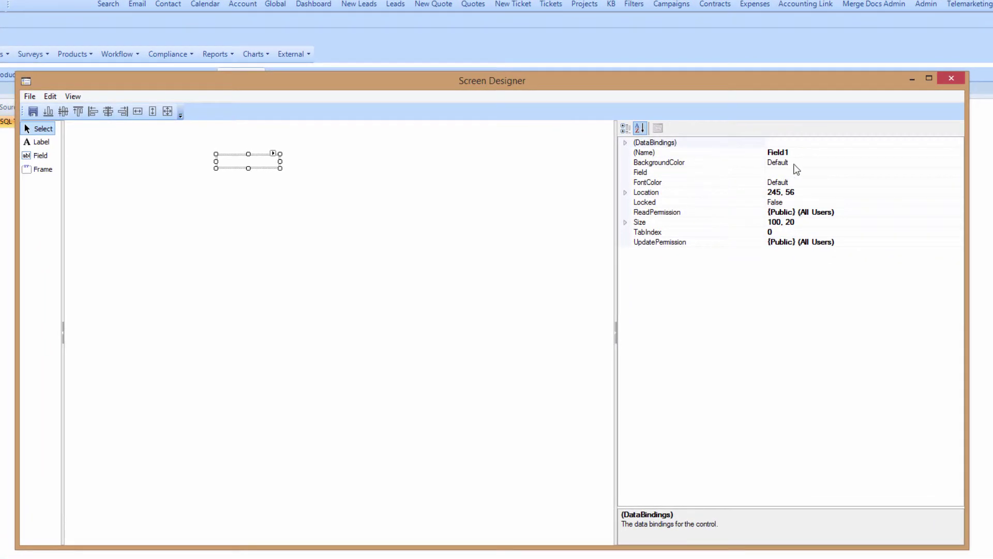
pyautogui.click(806, 172)
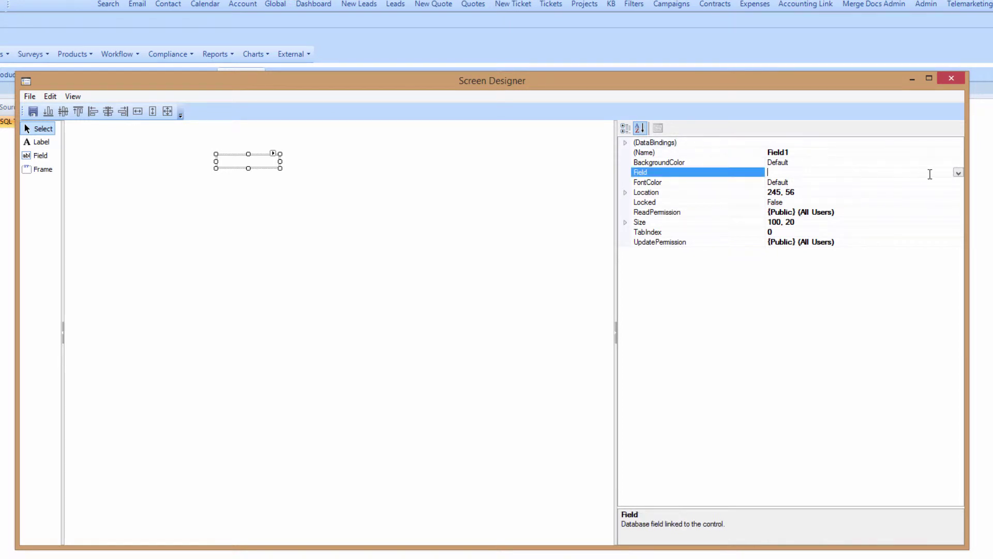
pyautogui.click(958, 173)
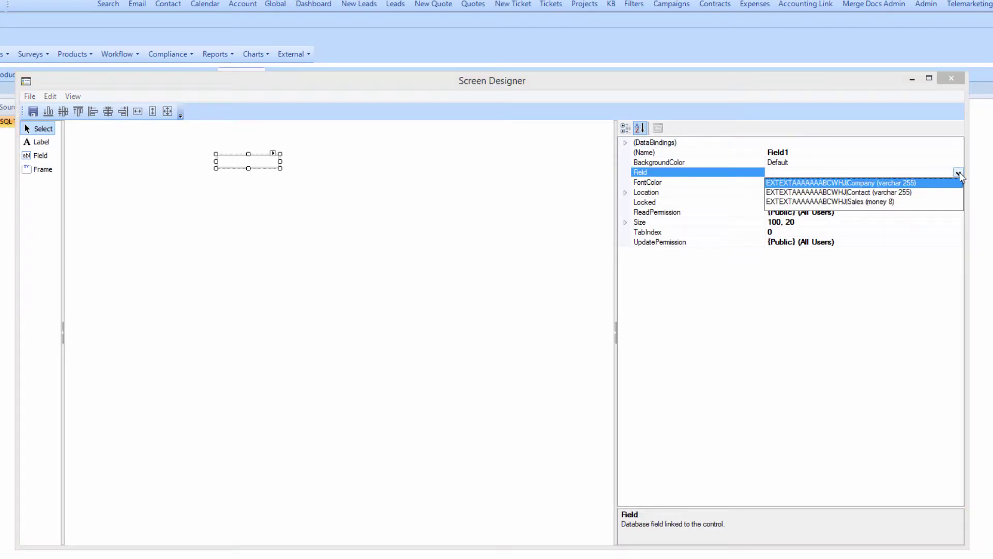
pyautogui.click(839, 203)
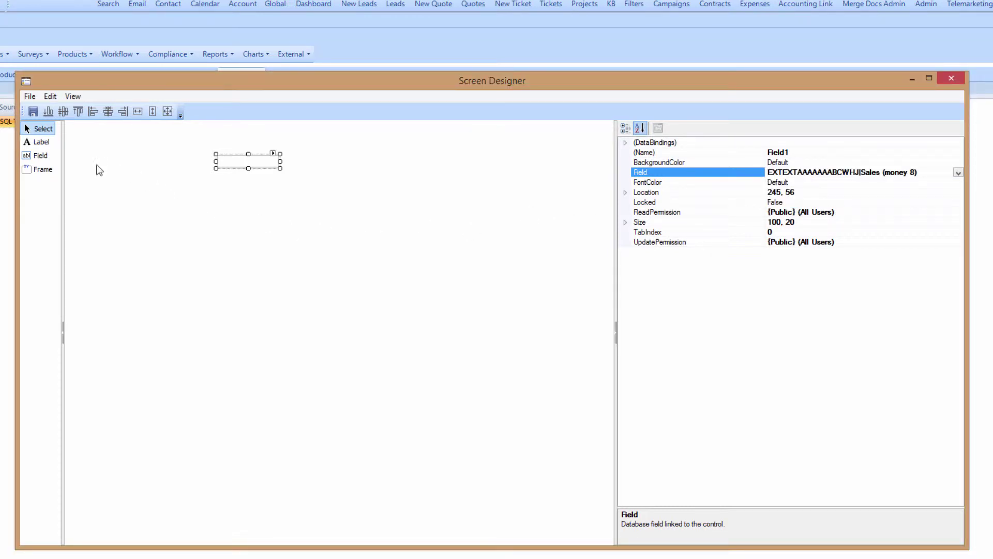
# Draw a label about 112 by 19 just before the sales field and set its text to Sales.
pyautogui.click(40, 142)
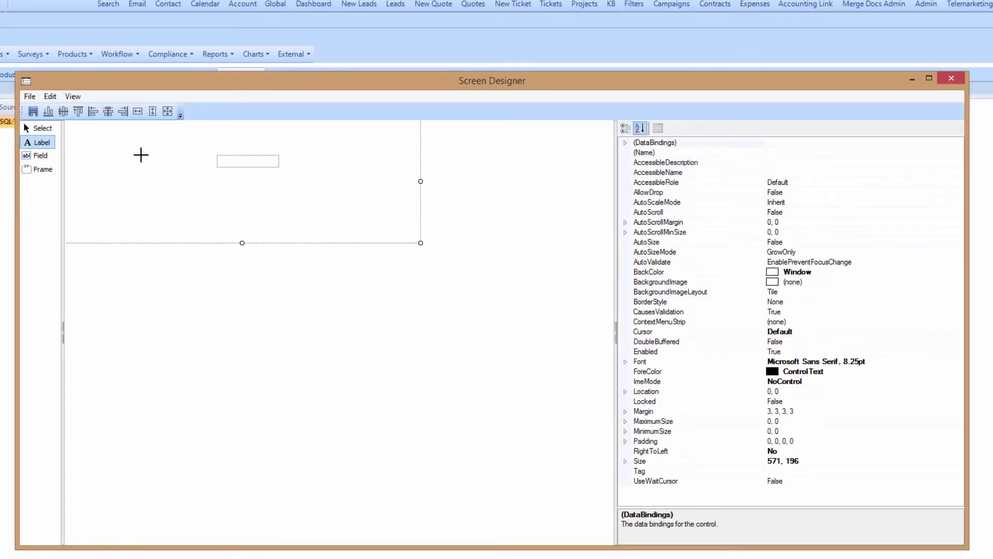
pyautogui.moveTo(141, 155); pyautogui.dragTo(212, 169)
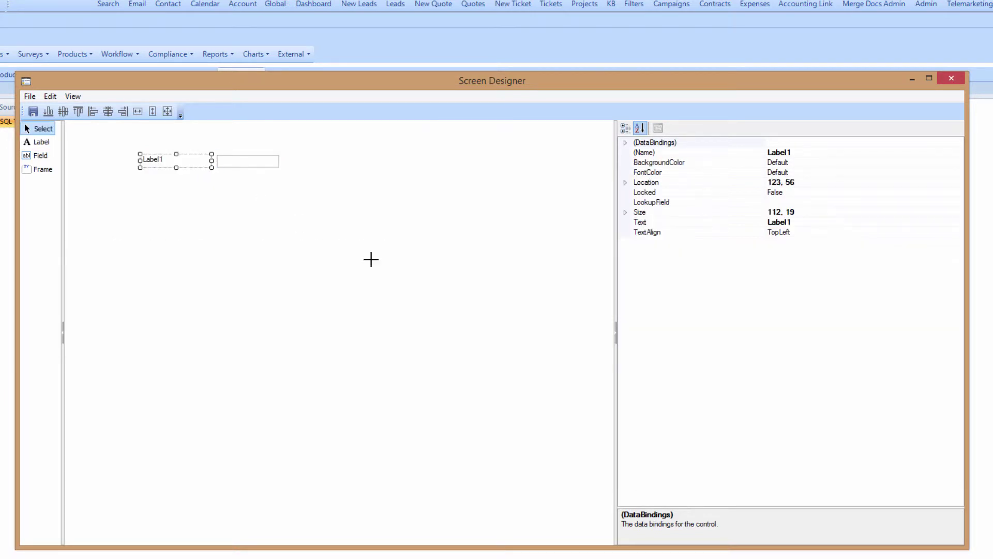
pyautogui.click(813, 222)
pyautogui.write('Sales')
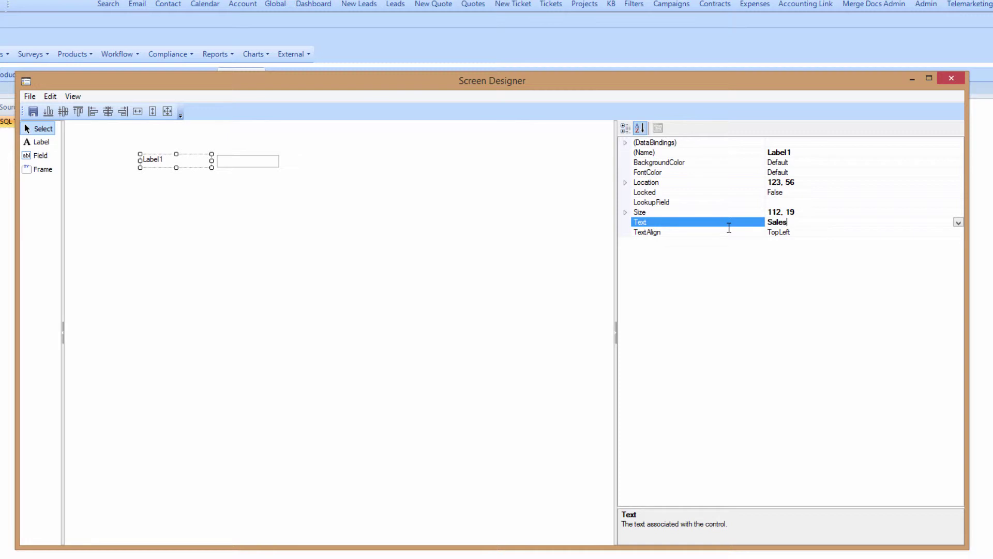
# Set the Sales label's text alignment to MiddleRight.
pyautogui.press('Return')
pyautogui.click(823, 233)
pyautogui.click(958, 233)
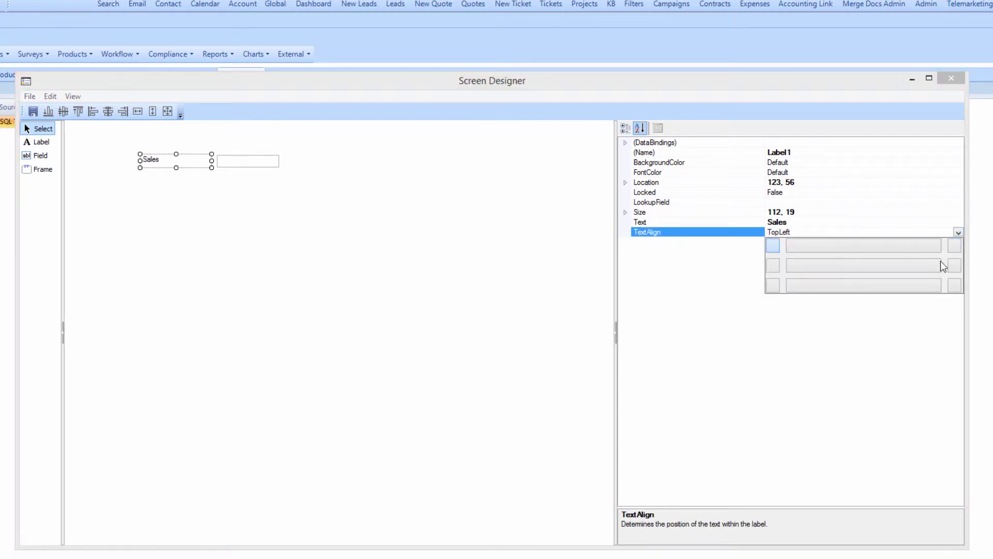
pyautogui.click(953, 268)
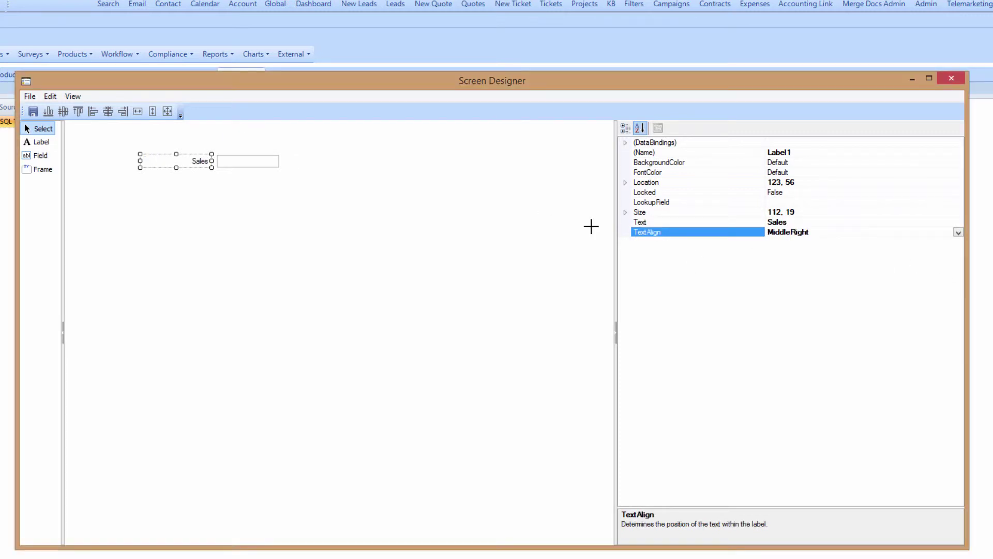
pyautogui.click(250, 201)
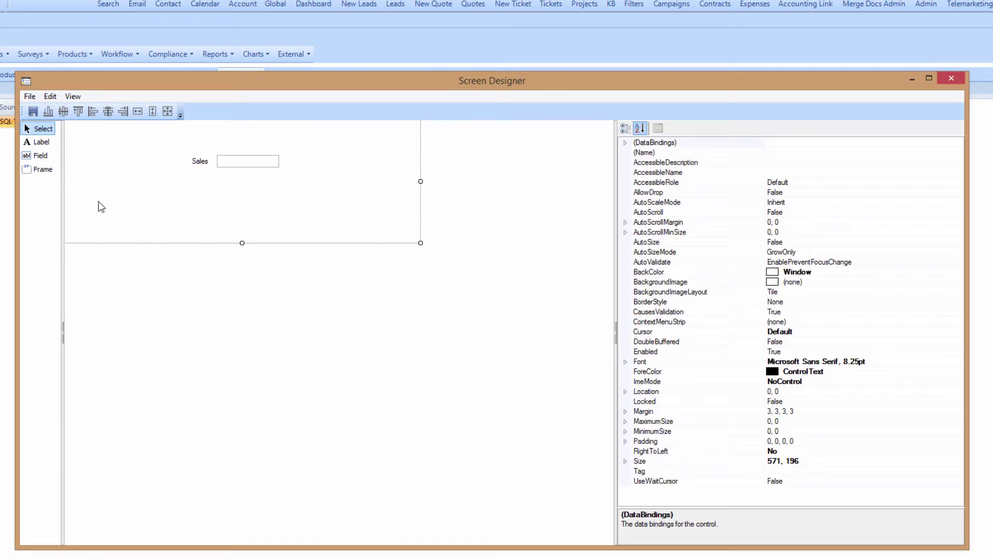
# Exit the screen designer, keeping the custom field view layout.
pyautogui.click(40, 169)
pyautogui.click(30, 98)
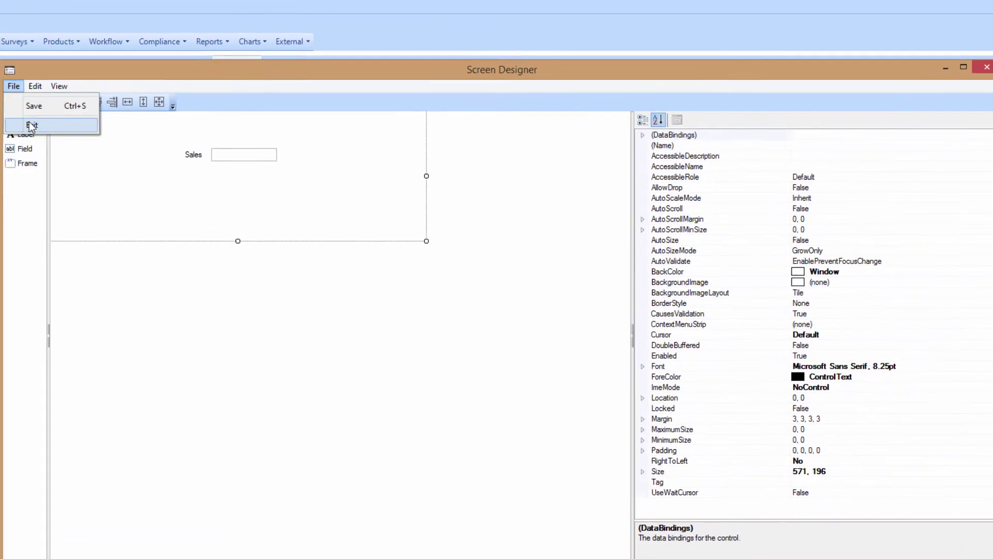
pyautogui.click(45, 133)
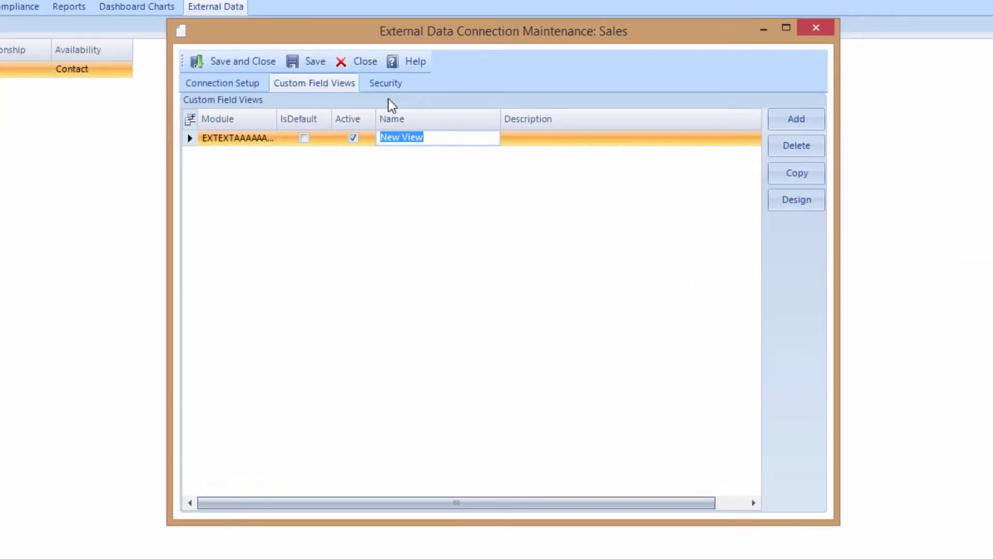
# Grant all user groups access to the Sales external data connection, and save and close it.
pyautogui.click(386, 84)
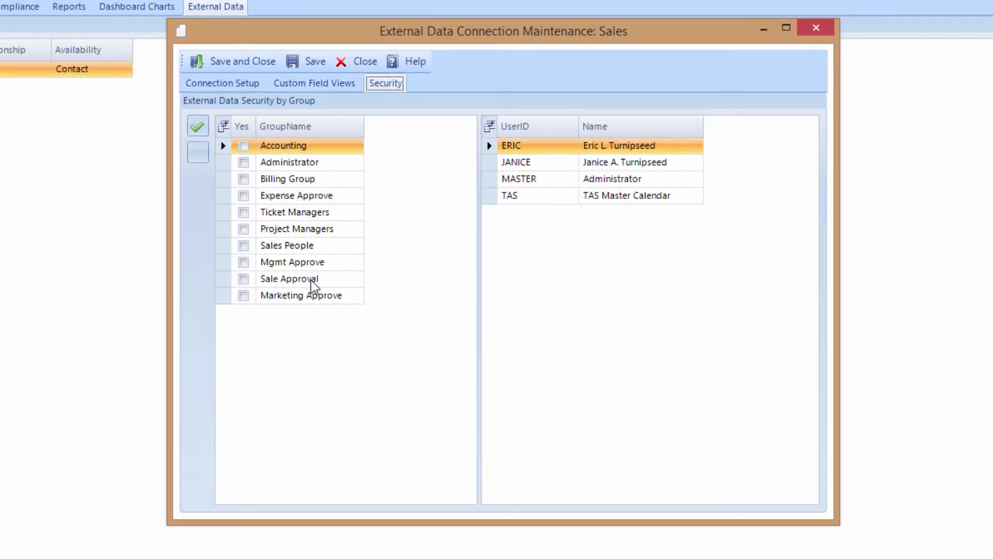
pyautogui.click(199, 128)
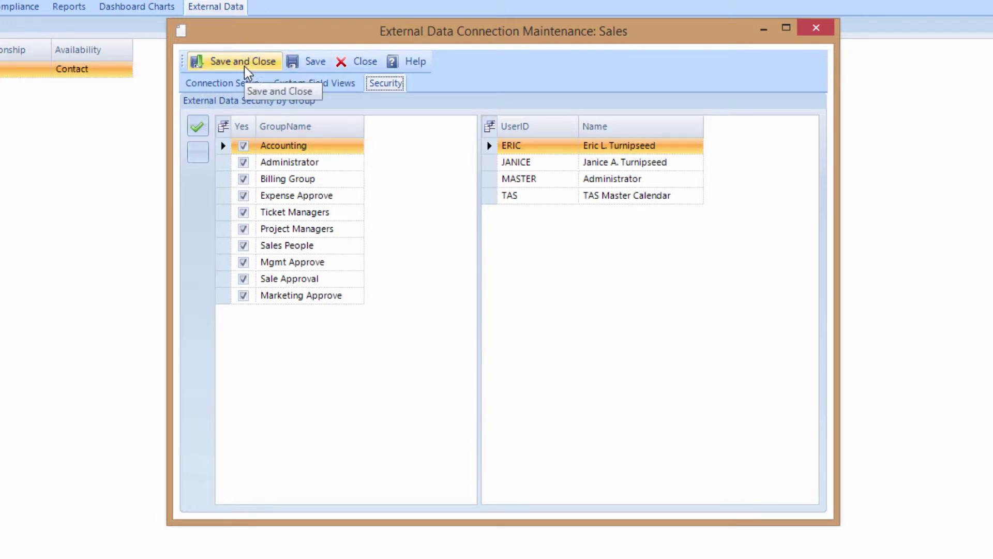
pyautogui.click(244, 62)
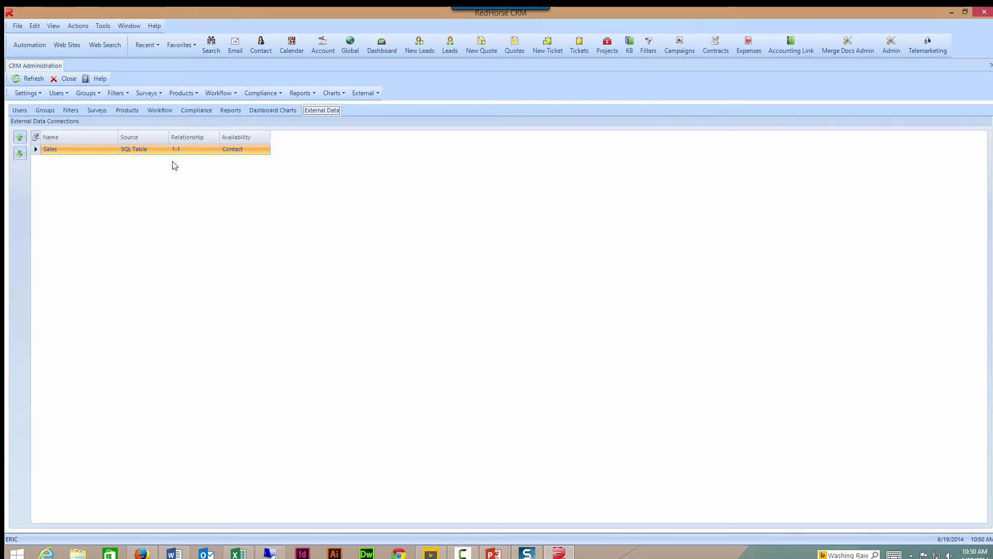
# Open the maintenance record of the logged-in user from the administration user list.
pyautogui.click(64, 95)
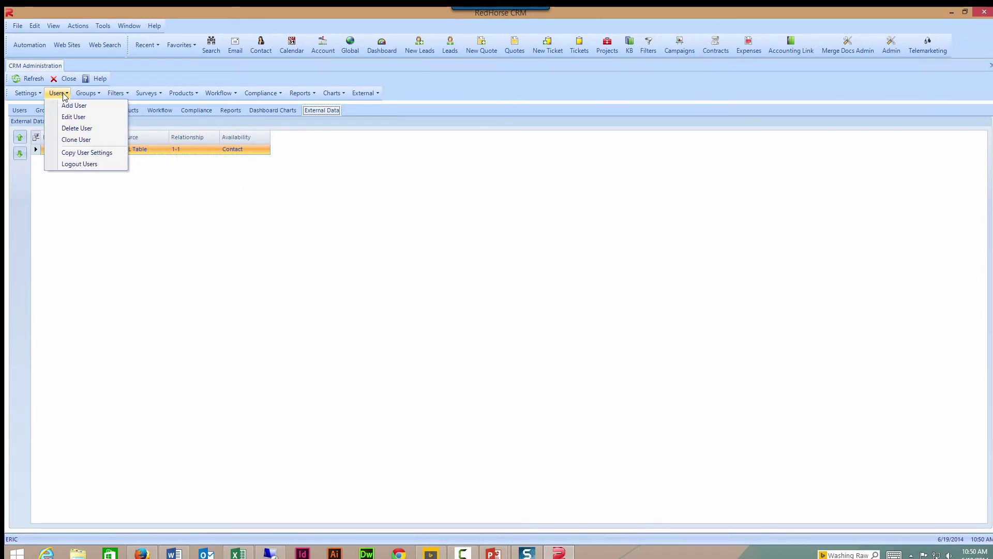
pyautogui.click(140, 162)
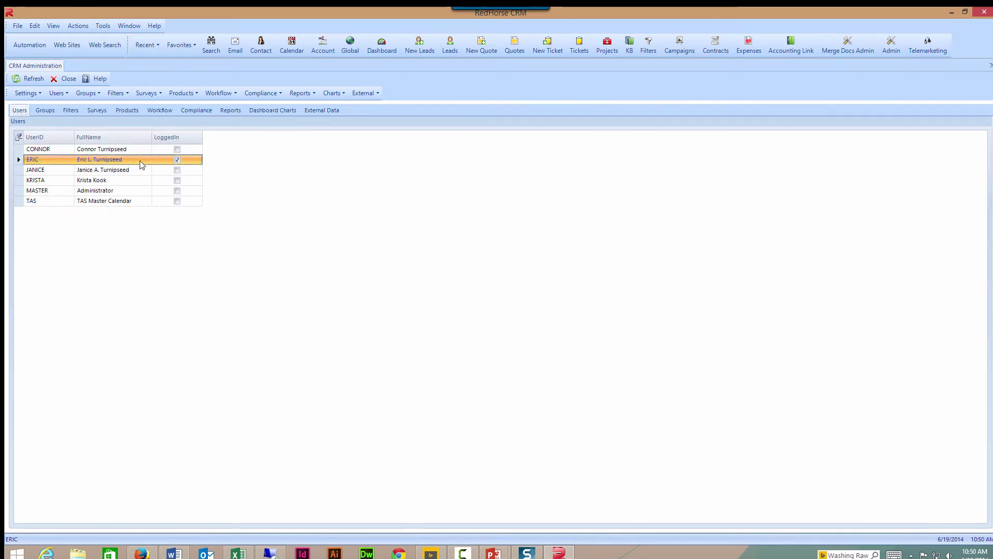
pyautogui.doubleClick(143, 164)
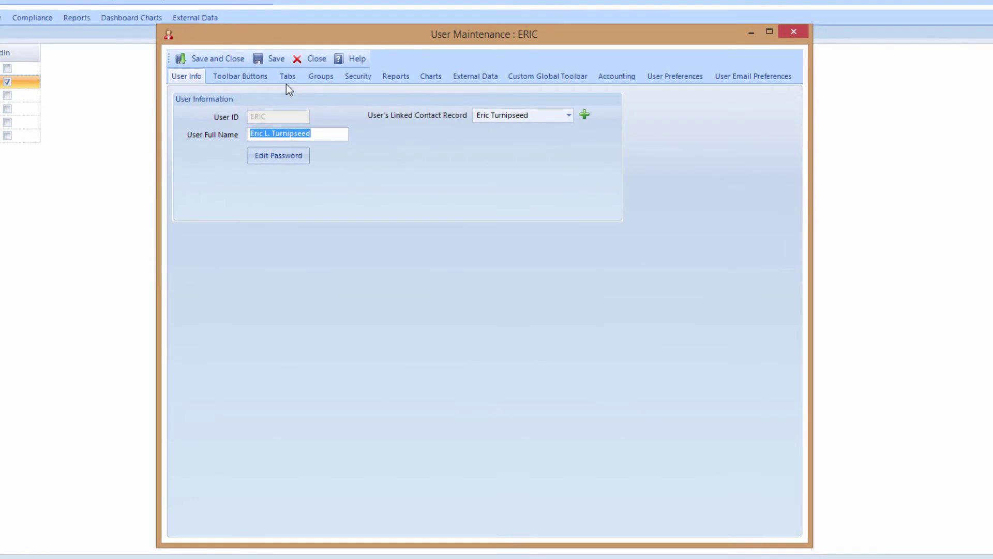
# Enable the Sales tab among the user's Contact tabs and save the user record.
pyautogui.click(304, 91)
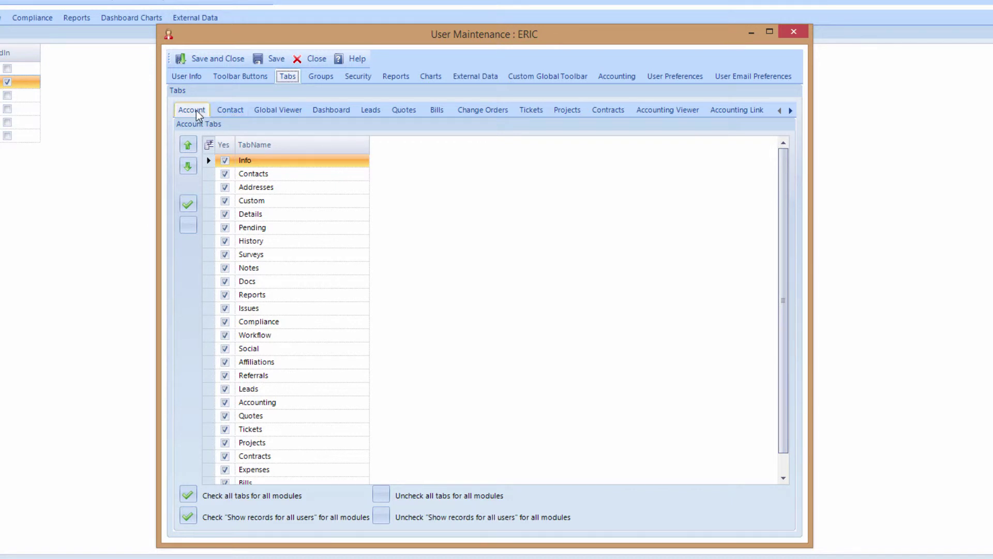
pyautogui.click(223, 112)
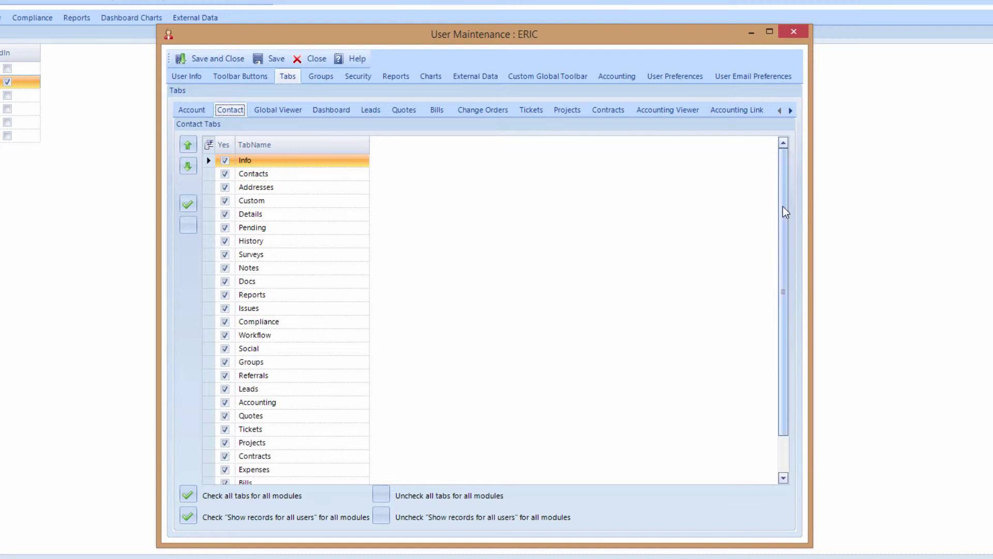
pyautogui.scroll(-1, 783, 207)
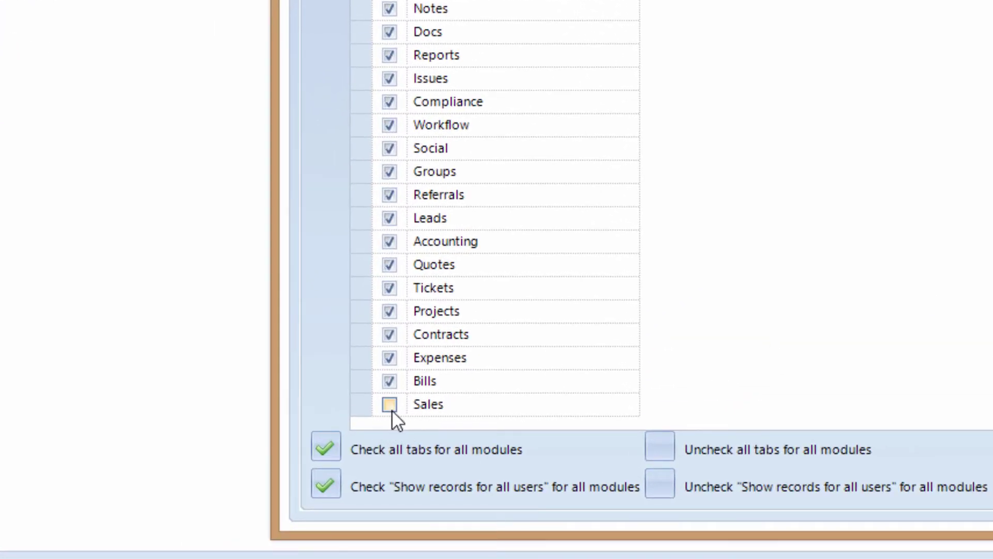
pyautogui.click(390, 405)
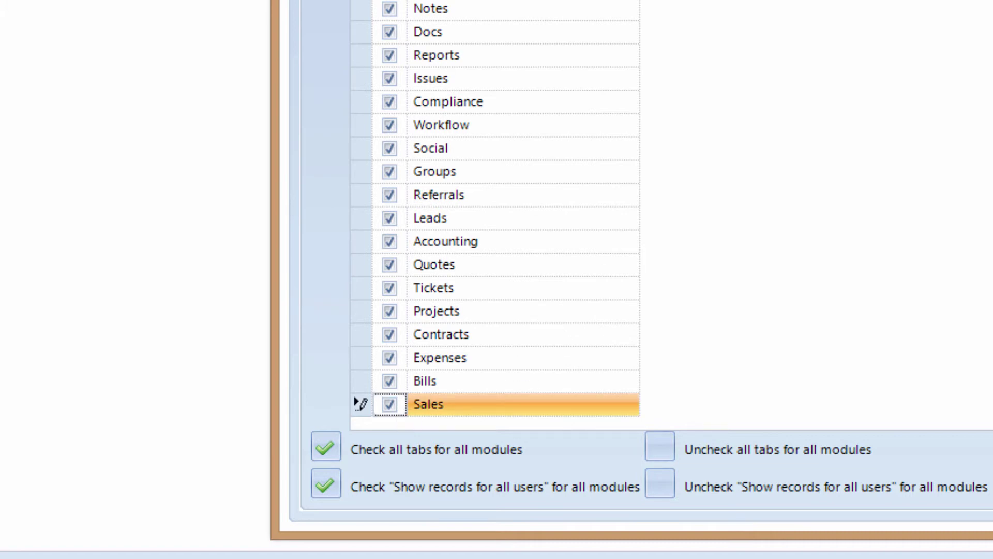
pyautogui.click(335, 134)
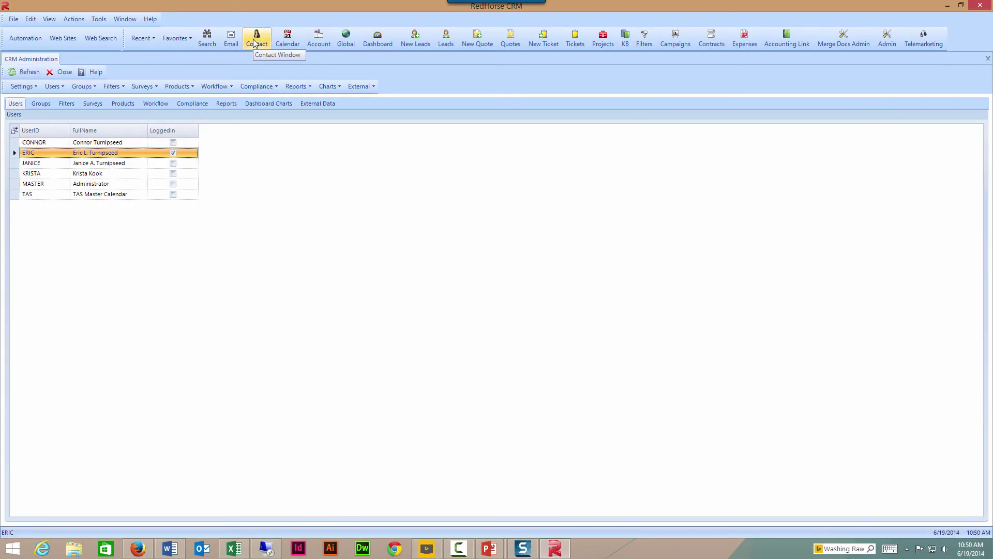
# View the Sales tab on the open contact, check its amount against the bnimasterslisting sheet in Excel, and return to RedHorse CRM.
pyautogui.click(256, 41)
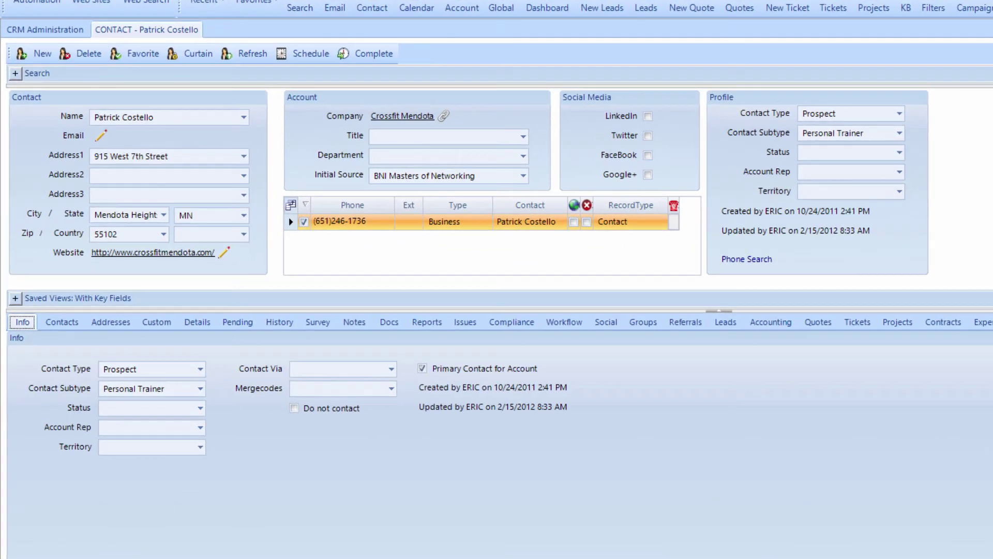
pyautogui.click(735, 261)
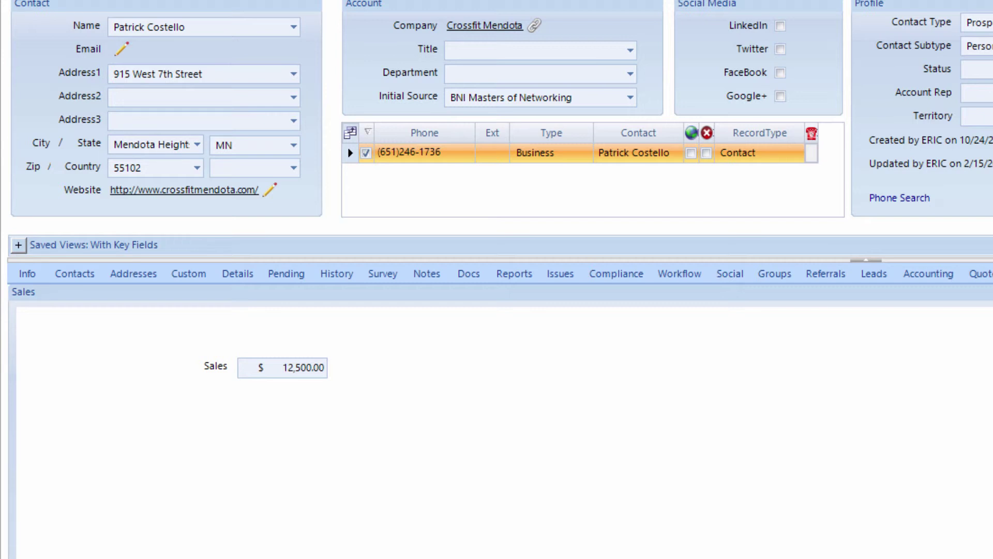
pyautogui.hotkey('alt', 'Tab')
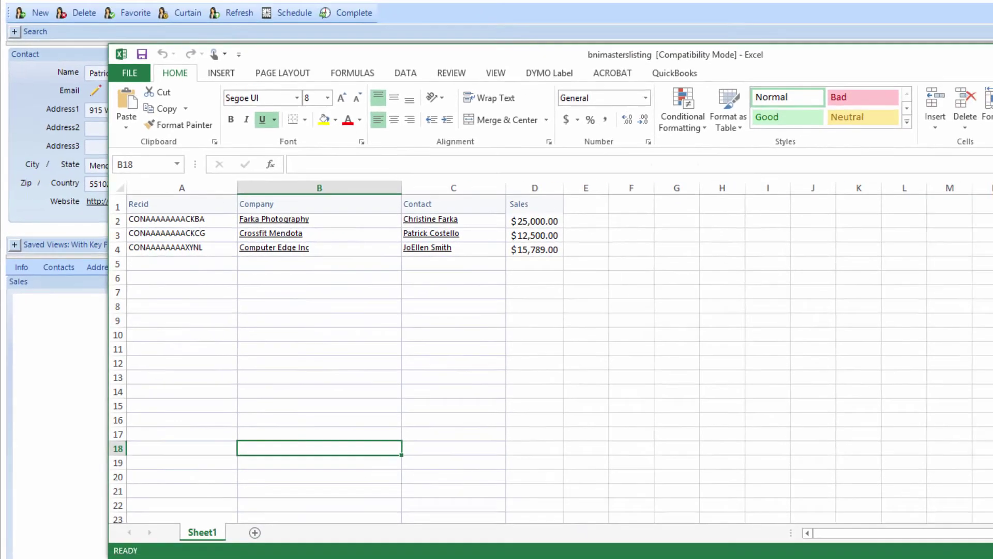
pyautogui.click(215, 11)
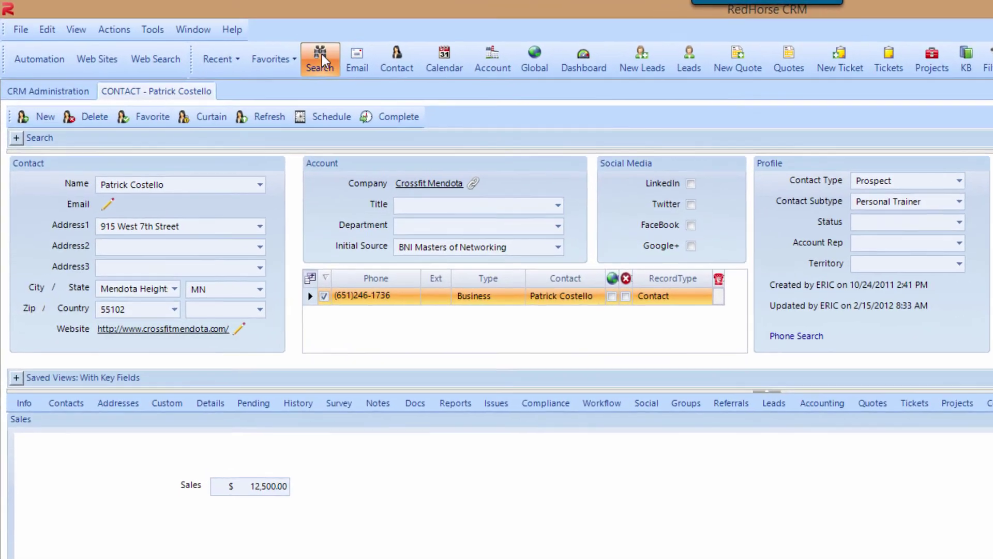
# Search by contact name for the Farka Photography contact and open that record to check its sales amount.
pyautogui.click(207, 39)
pyautogui.write('ch')
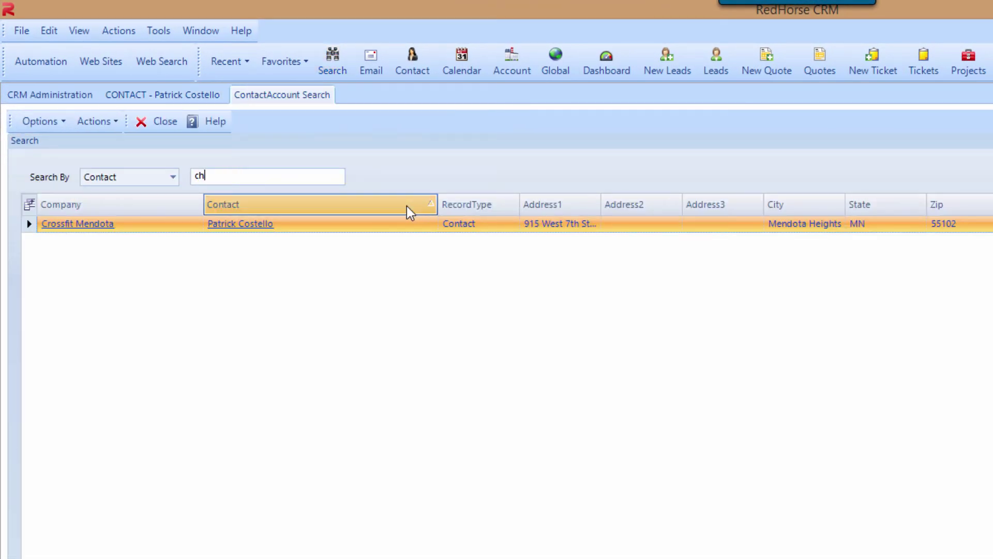
pyautogui.write('ristine f')
pyautogui.click(255, 228)
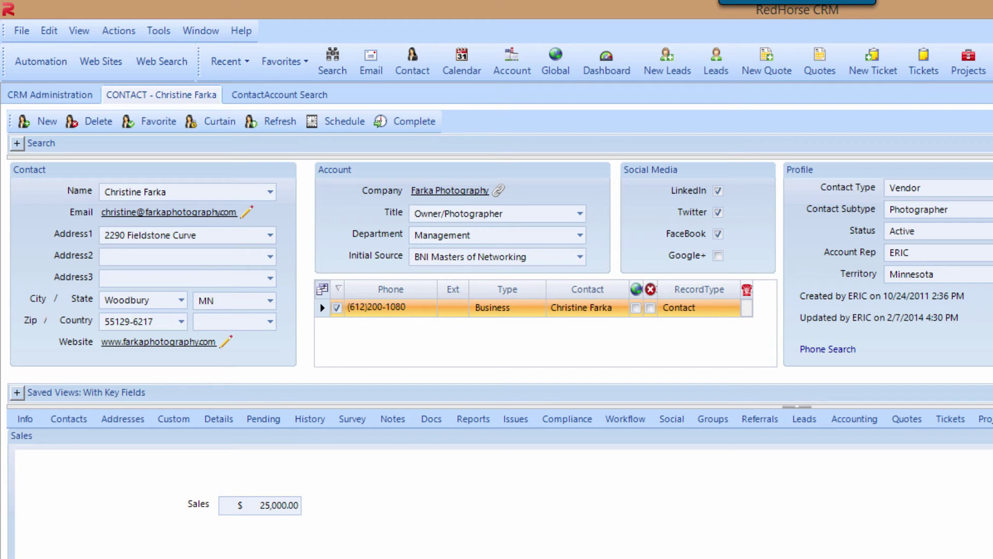
# Return to CRM Administration and show the available external data connection commands.
pyautogui.click(52, 95)
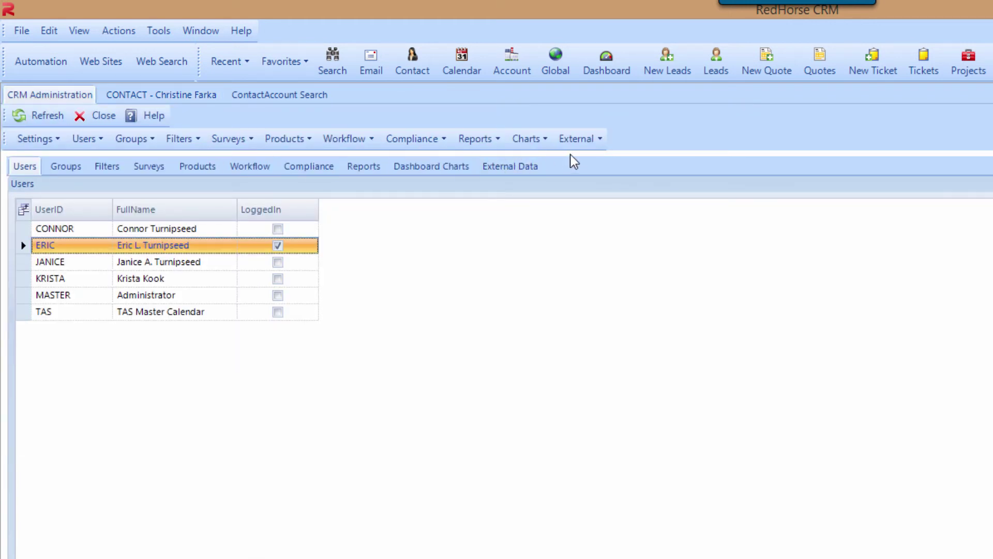
pyautogui.click(577, 139)
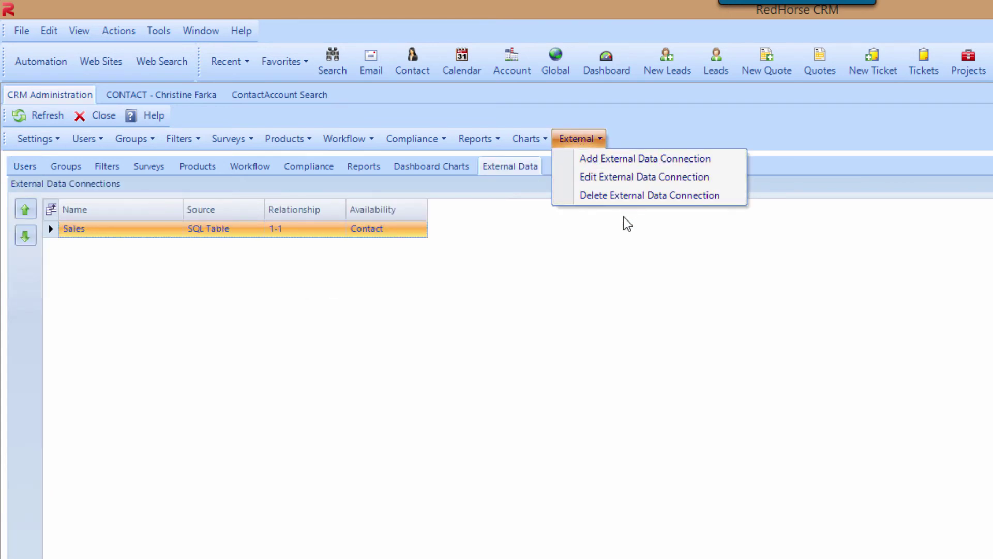